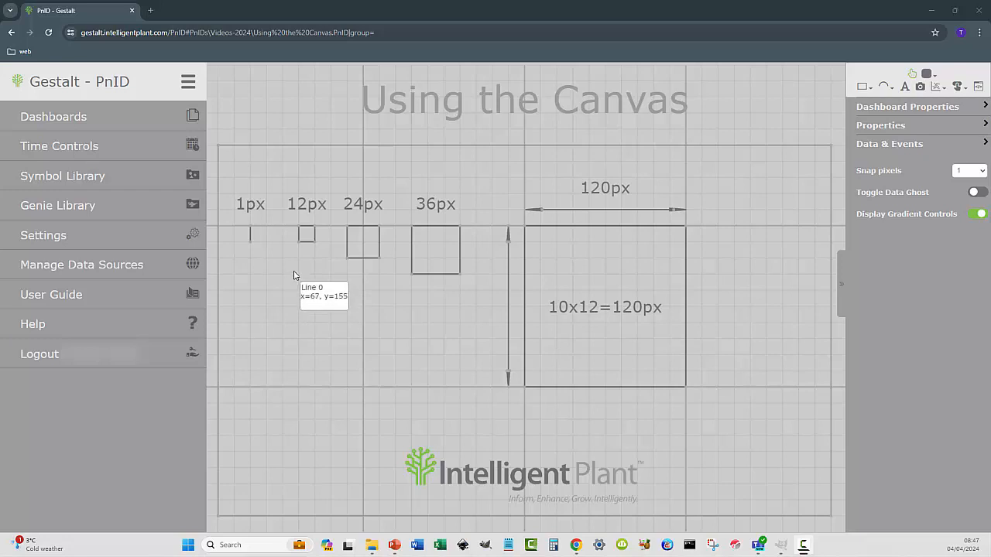
Examine the pixel-size sample shapes and the 120px reference square on the gridded canvas.
scroll(301, 277, "up", 5)
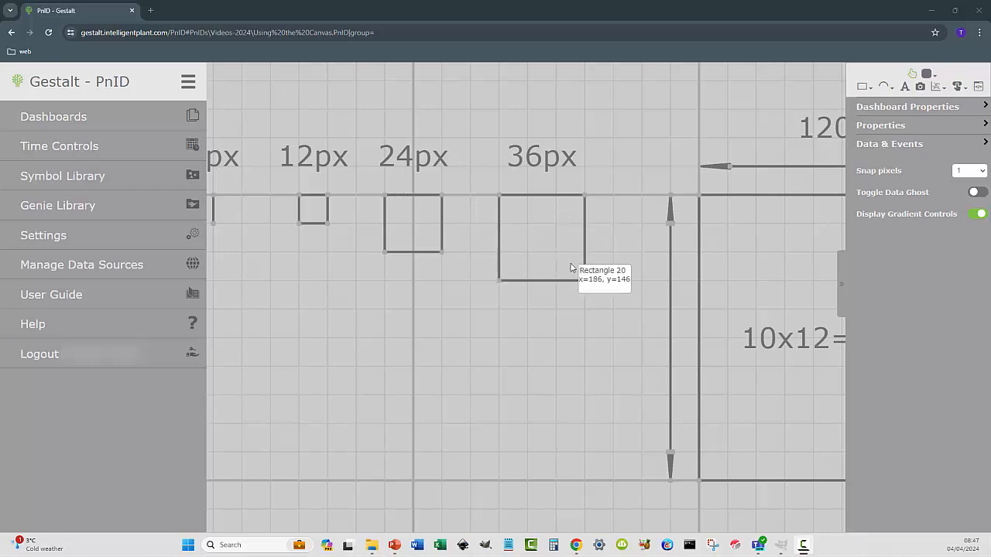
scroll(605, 310, "down", 1)
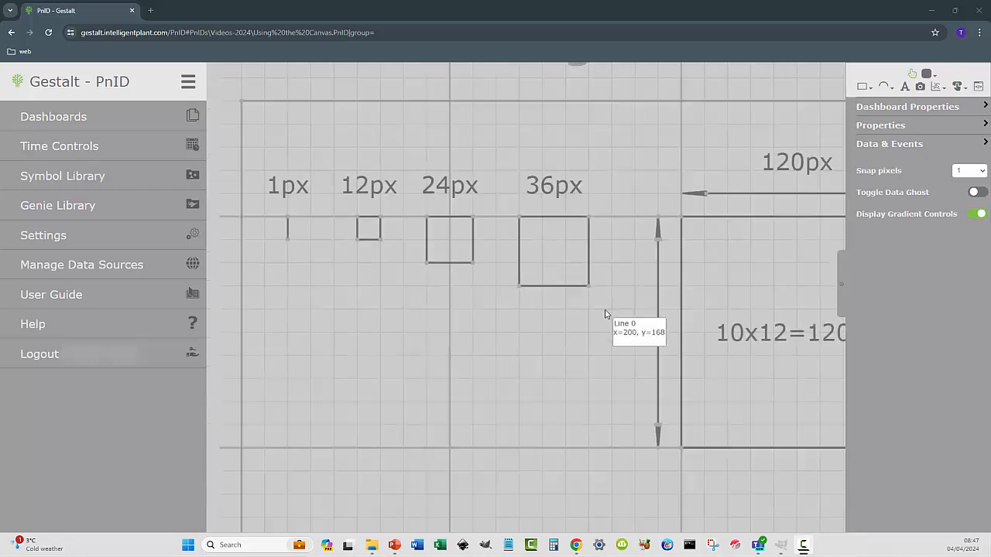
scroll(606, 313, "down", 3)
left_click_drag(599, 320, 368, 301)
scroll(640, 322, "down", 3)
left_click_drag(647, 316, 349, 298)
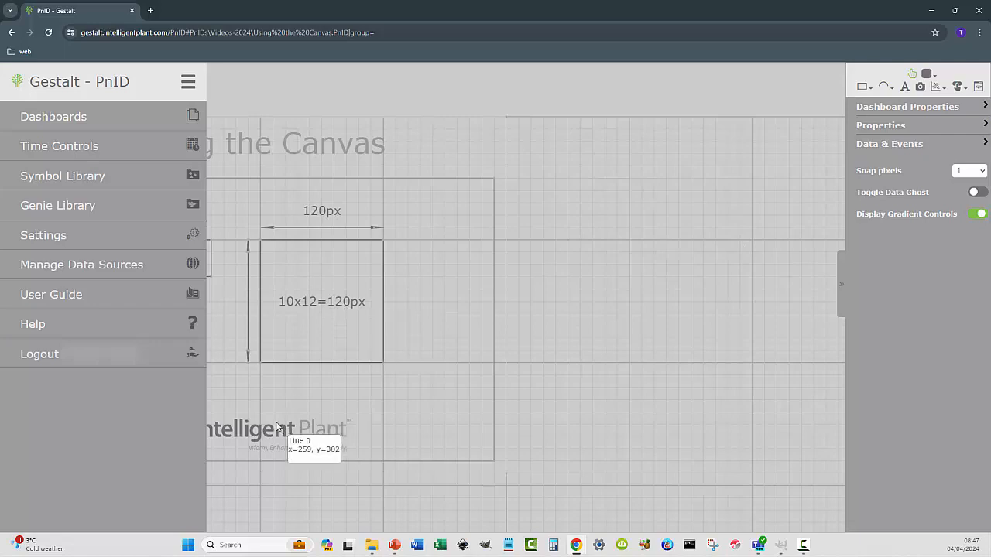
mouse_move(271, 396)
left_mouse_down()
mouse_move(532, 404)
mouse_move(505, 397)
left_mouse_up()
scroll(422, 414, "up", 4)
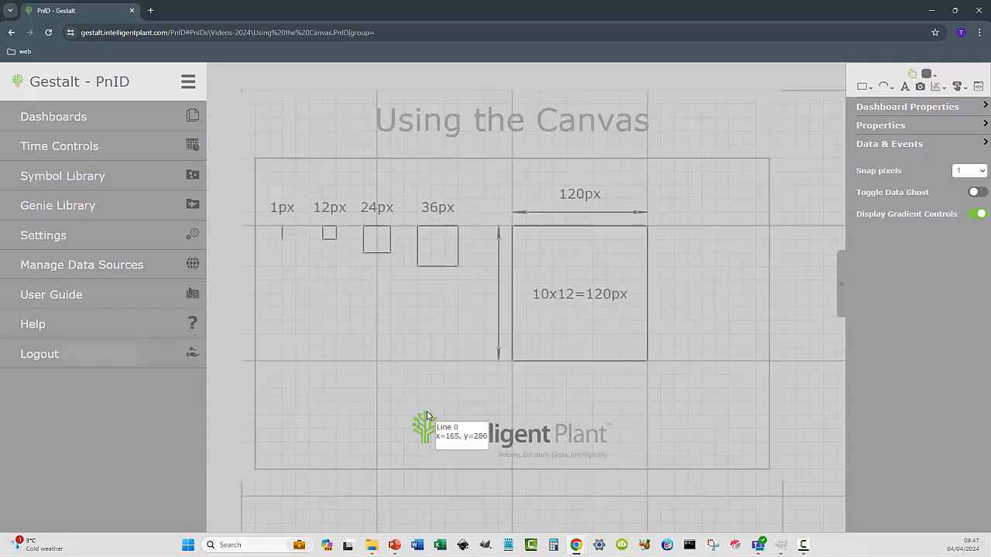
scroll(303, 280, "up", 3)
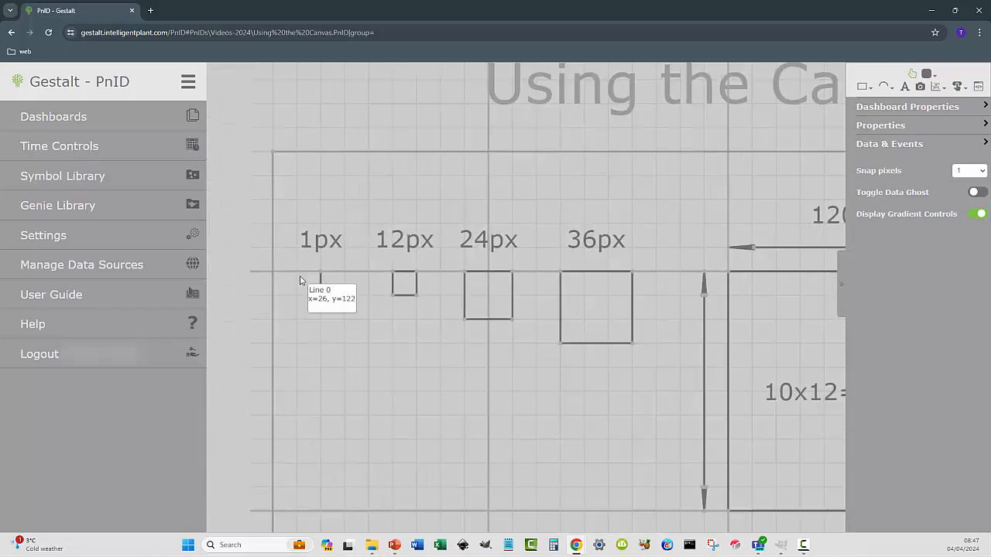
Select the 1px sample line, set the snap pixels to 24, and return the snap to 1.
left_click(329, 286)
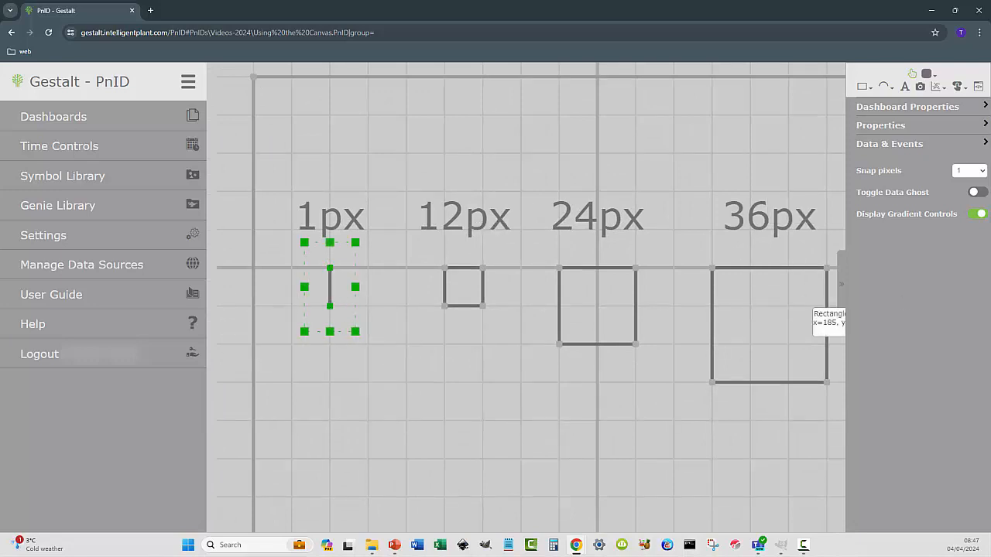
left_click(980, 171)
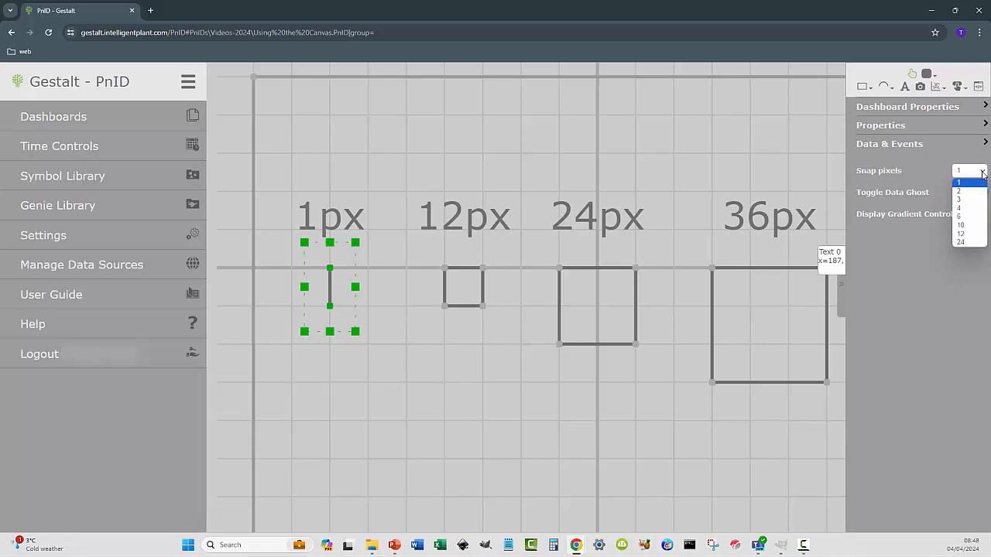
left_click(967, 243)
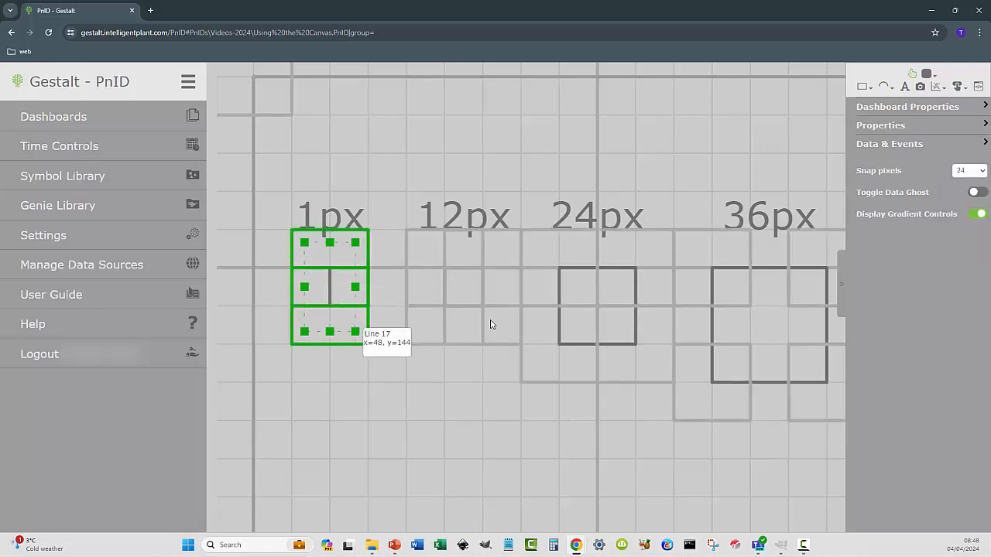
left_click(983, 171)
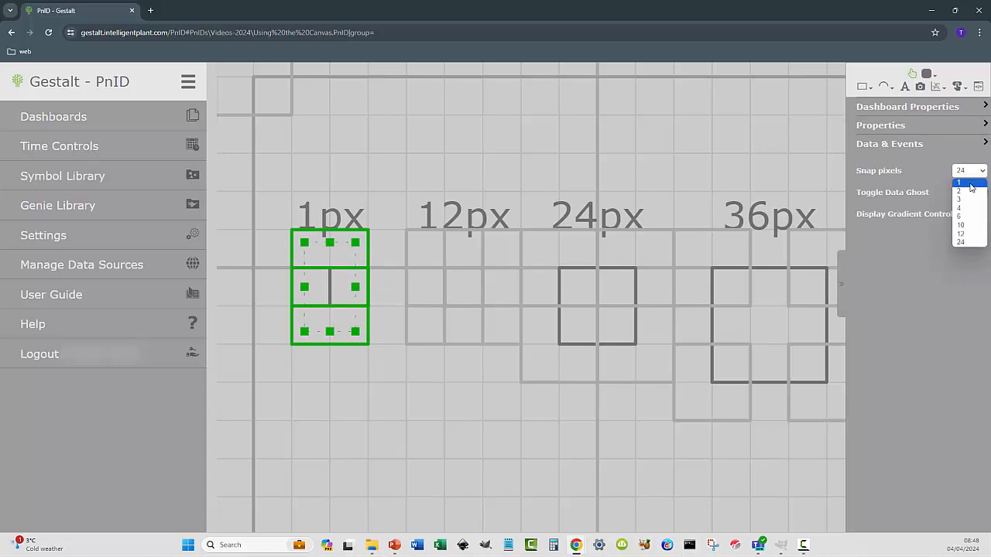
left_click(970, 184)
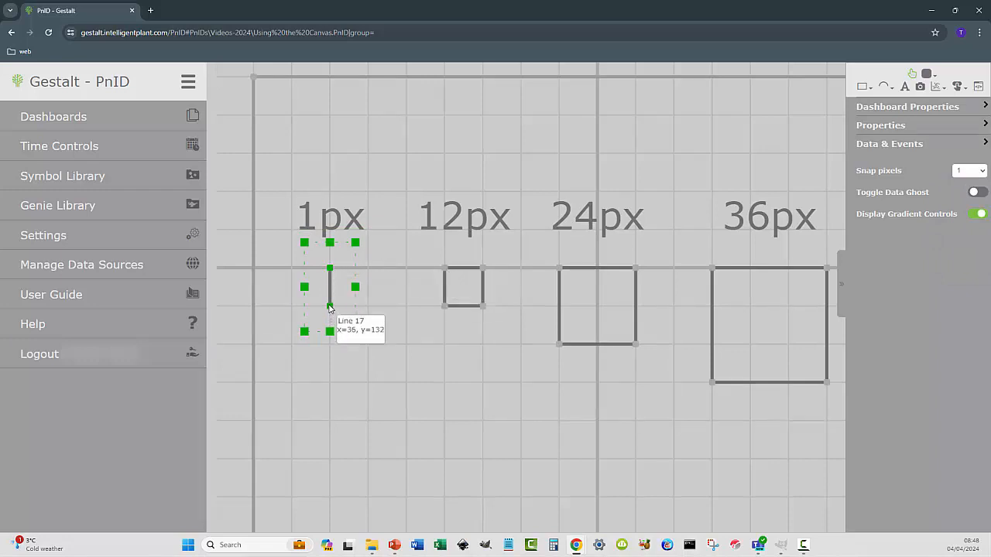
Select a corner of the 12px square, try snap pixels of 3 and 6, and return the snap to 1.
left_click(444, 270)
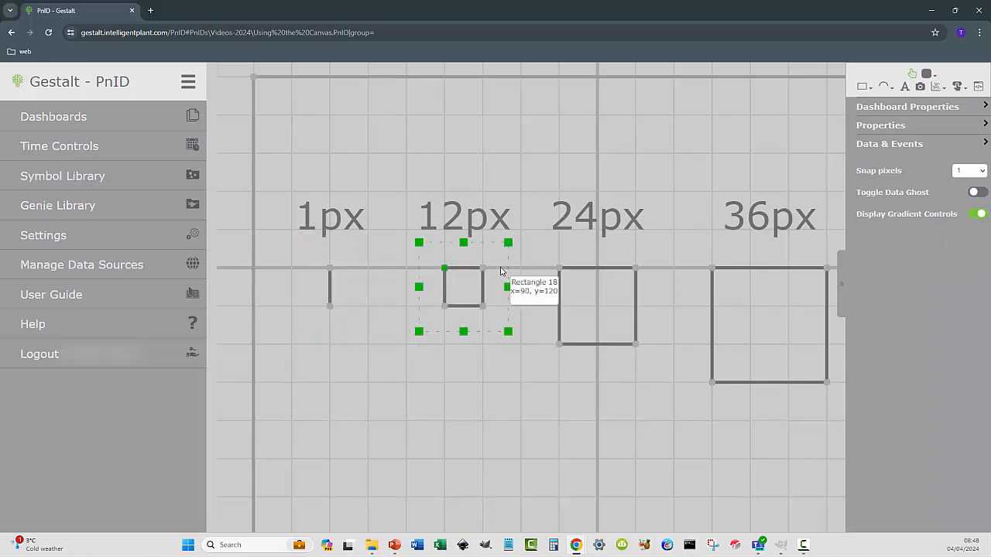
left_click(981, 172)
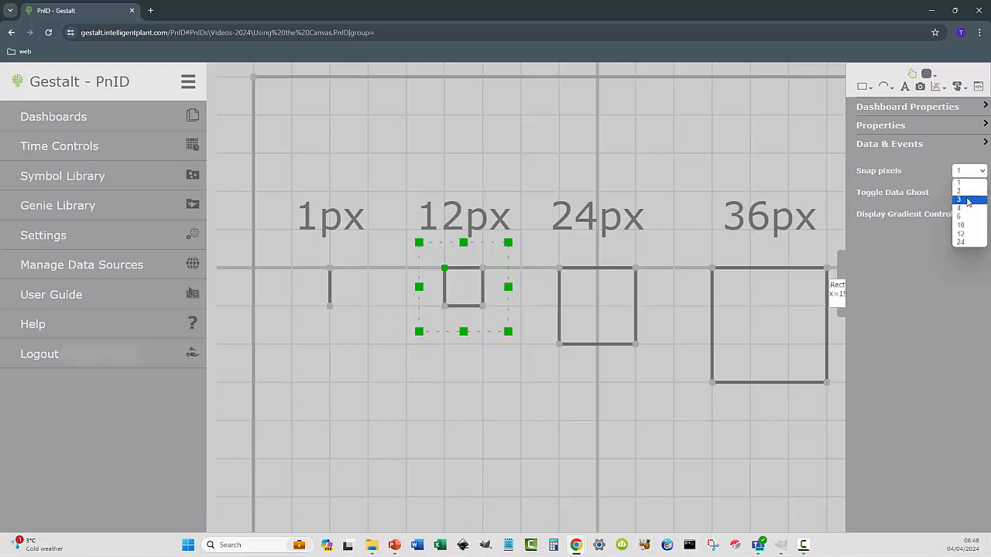
left_click(968, 202)
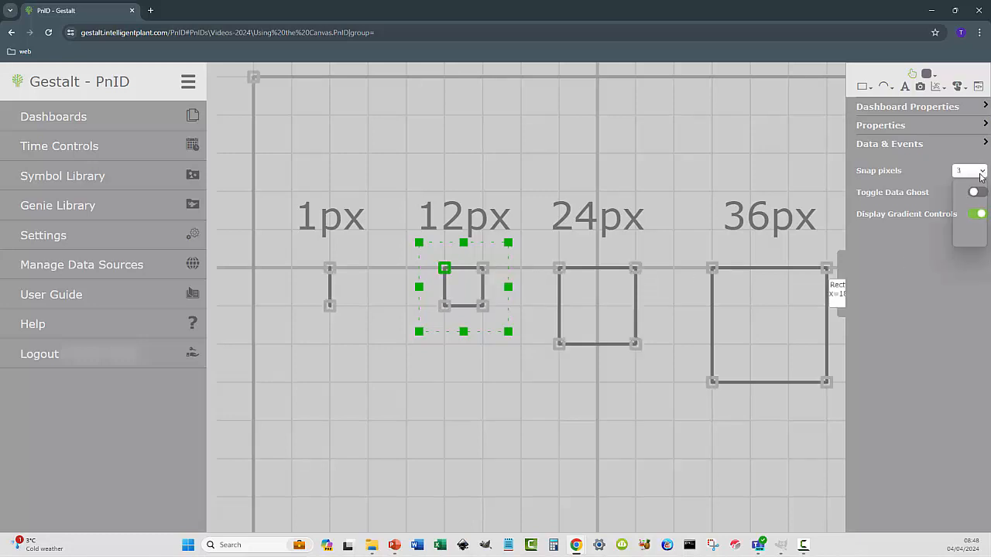
left_click(980, 172)
left_click(978, 216)
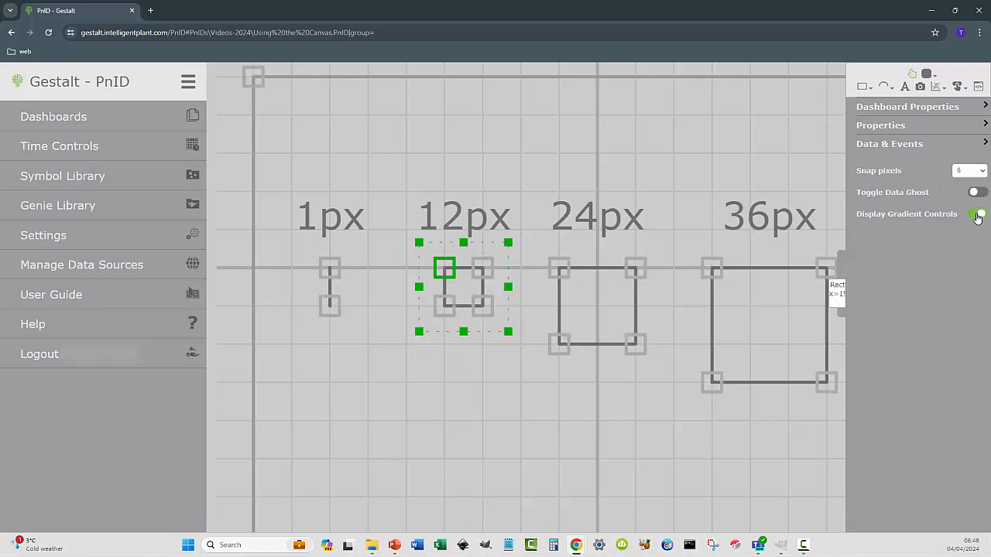
left_click(982, 172)
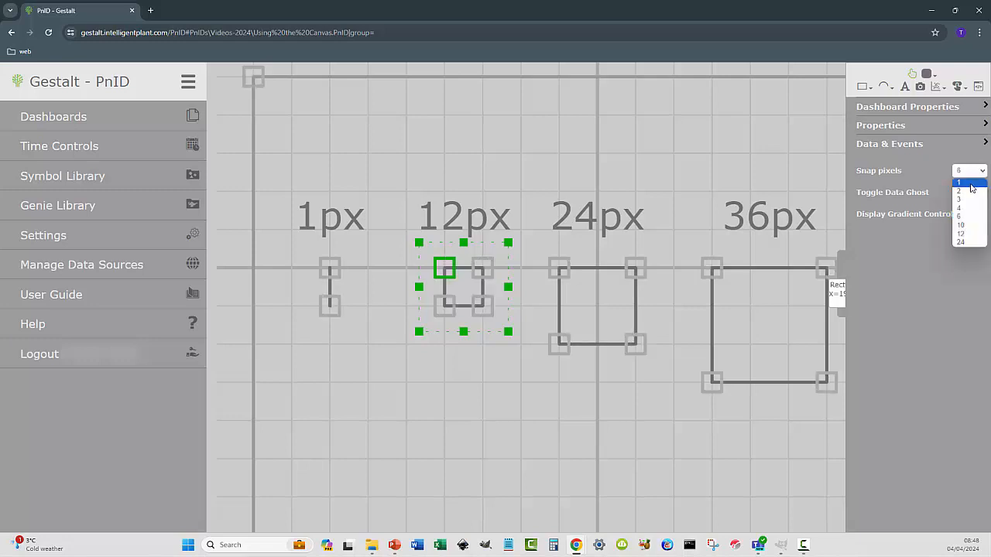
left_click(969, 183)
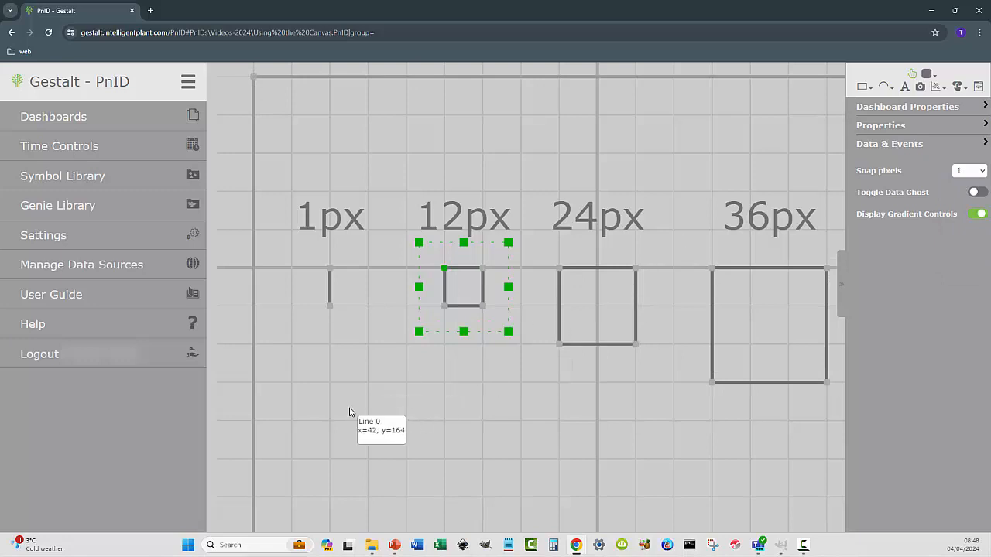
left_click(982, 173)
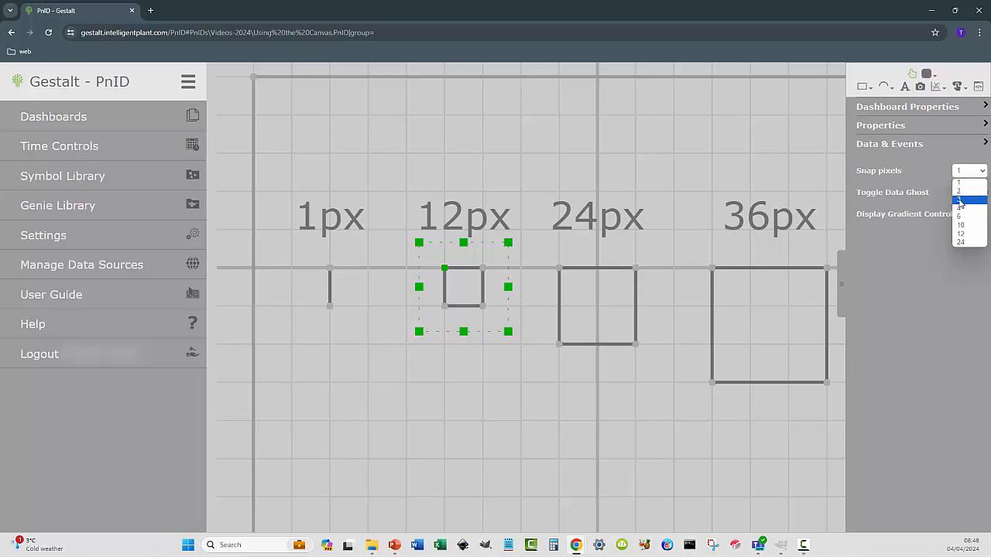
left_click(372, 375)
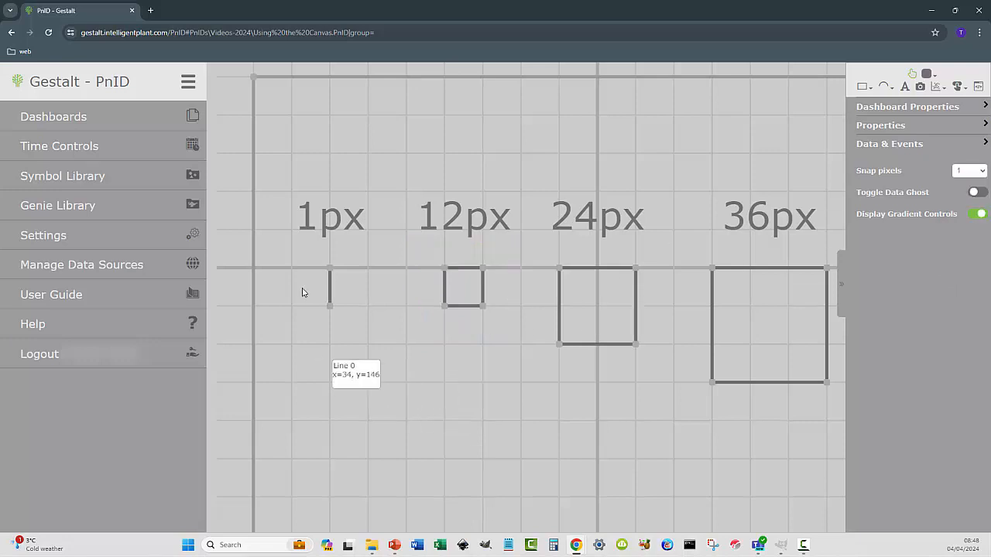
Select the whole 1px sample line and move it one grid square (12 px) to the right.
left_click_drag(307, 258, 352, 344)
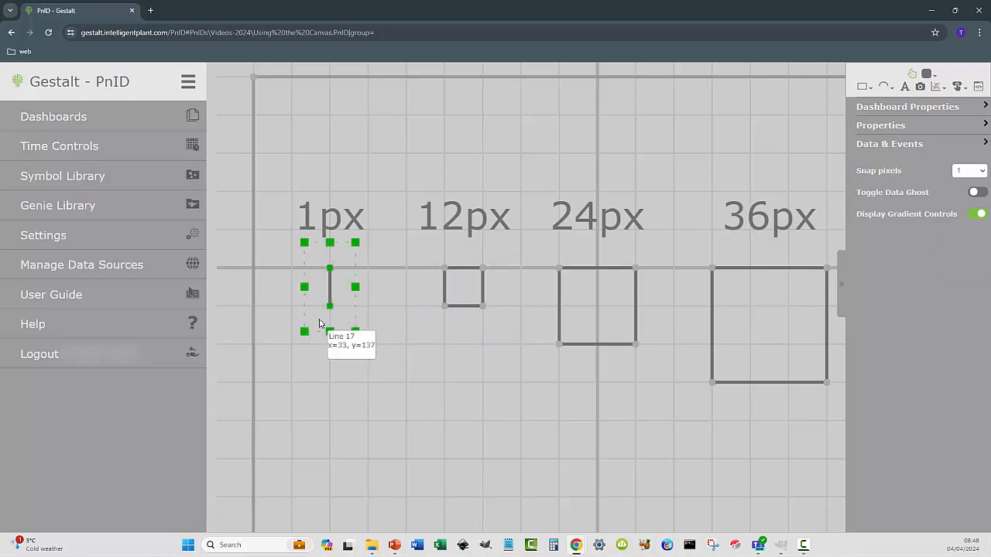
scroll(319, 323, "up", 3)
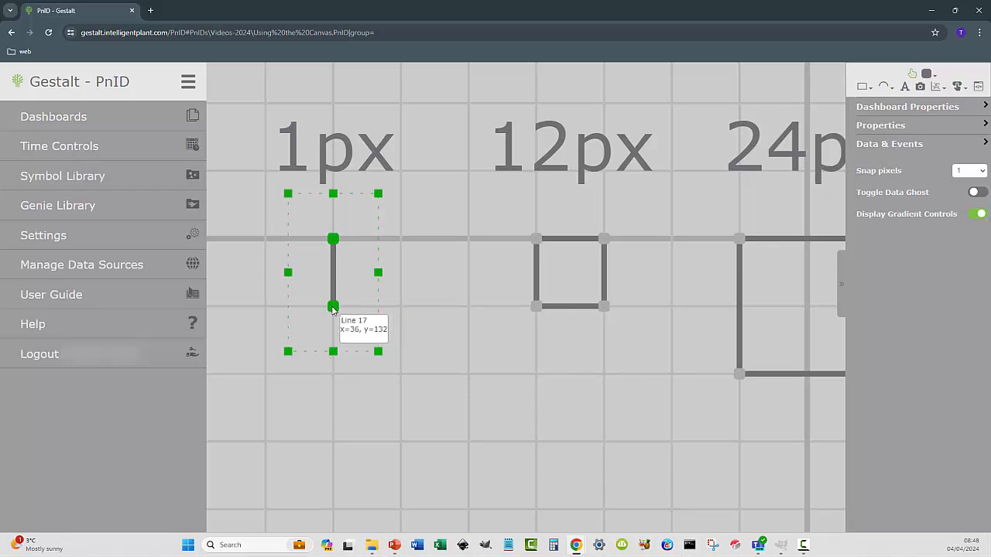
left_click_drag(333, 307, 402, 308)
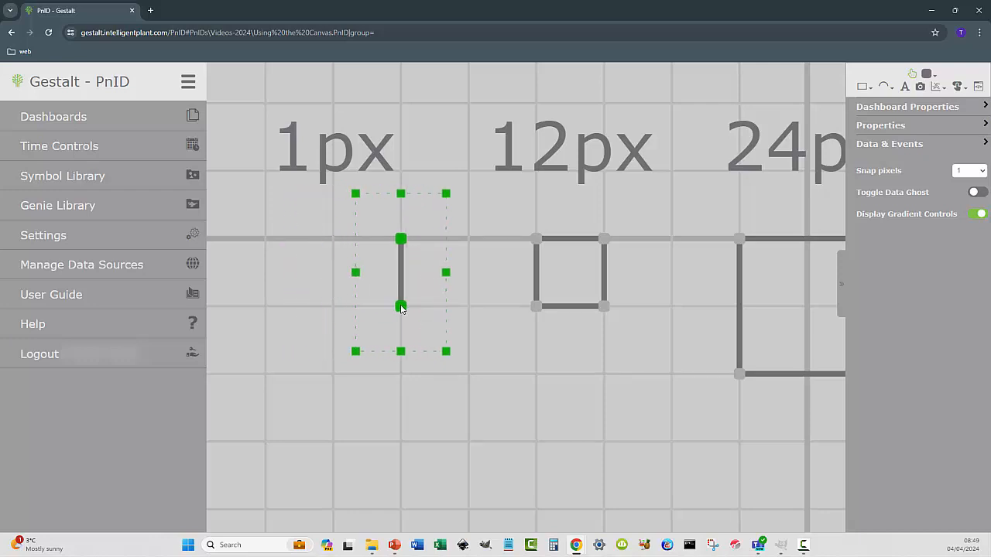
left_click(447, 390)
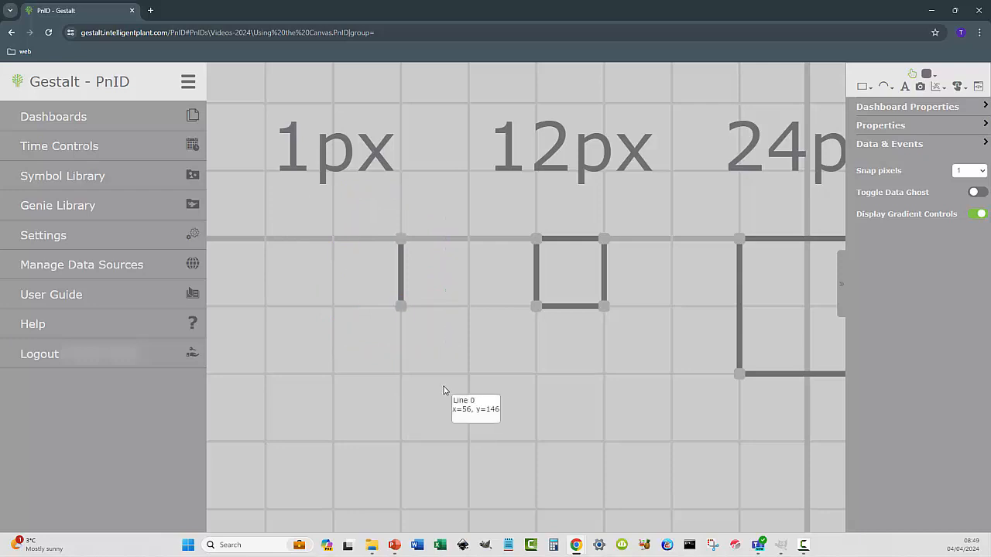
Reselect the 1px sample line and nudge it pixel by pixel one grid square back to the left, then deselect it.
left_click_drag(376, 215, 452, 376)
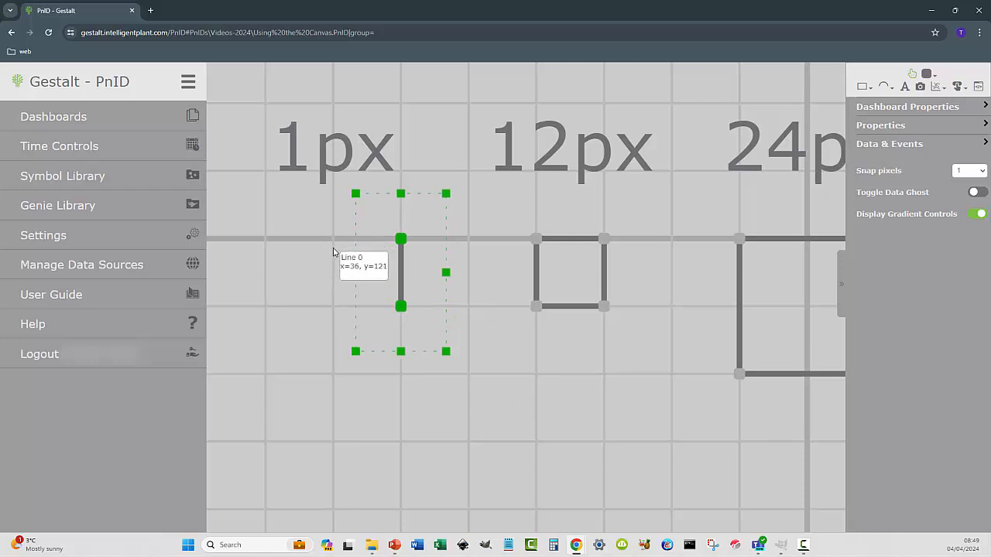
key("Left")
key("Left")
key("Left")
key("Left")
key("Left")
key("Left")
key("Left")
key("Left")
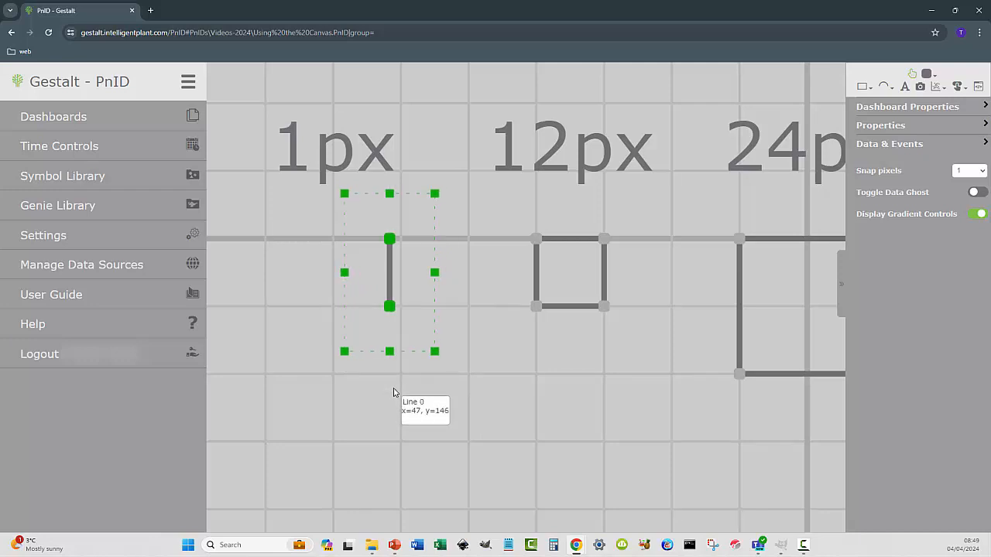
key("Left")
key("Left")
key("Left")
key("Left")
key("Left")
key("Left")
key("Left")
key("Left")
key("Left")
key("Left")
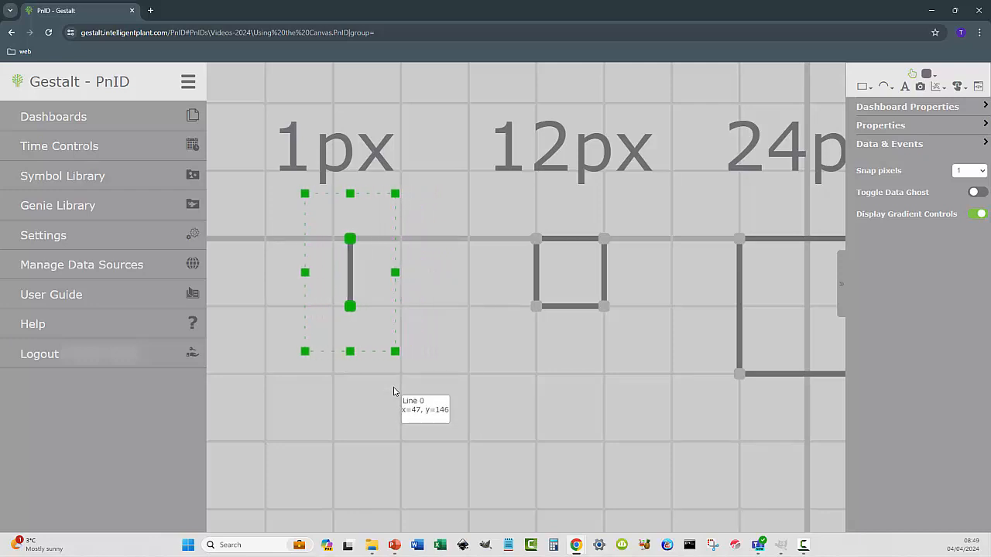
key("Left")
key("Left")
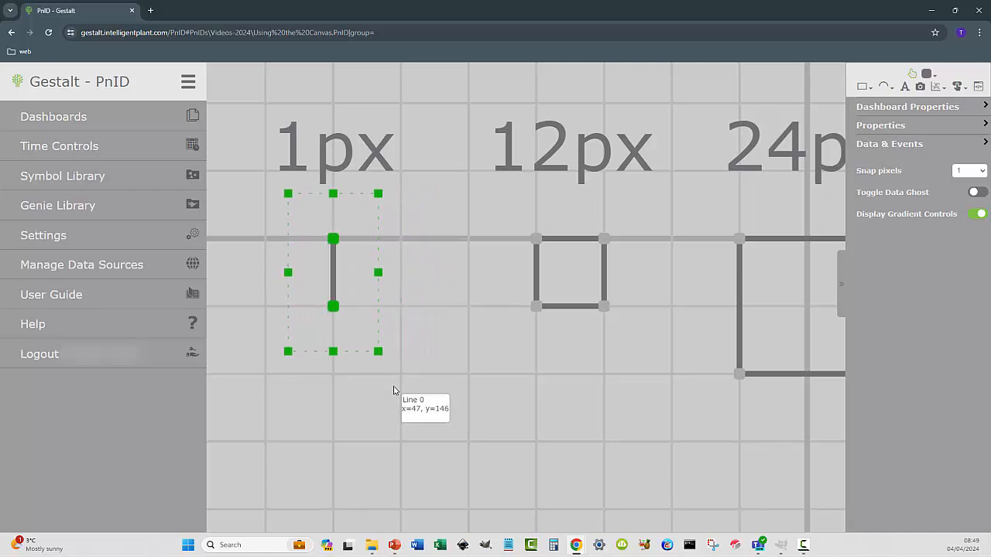
left_click(393, 391)
Select the 12px square, set the snap pixels to 3, and try moving the square by its lower-left corner.
left_click(604, 305)
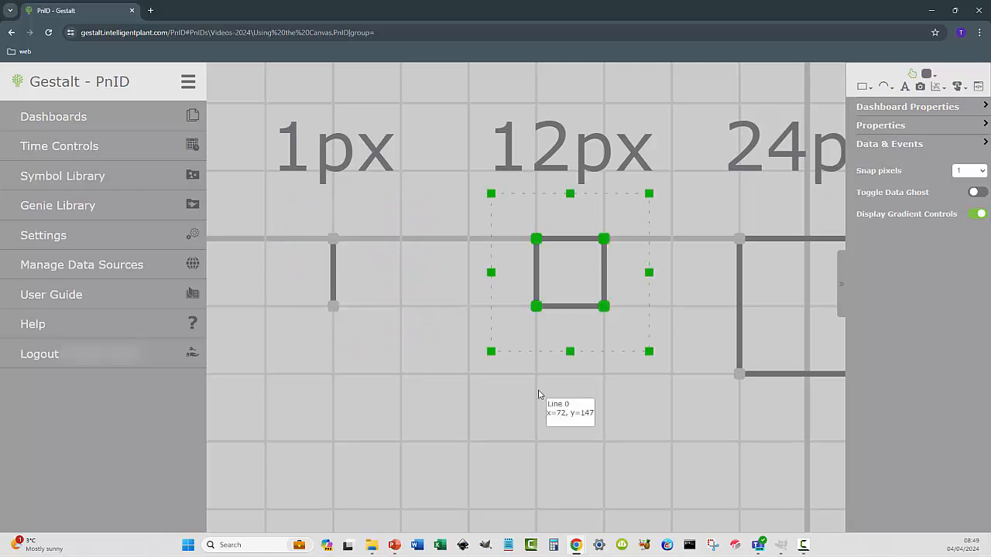
left_click(979, 171)
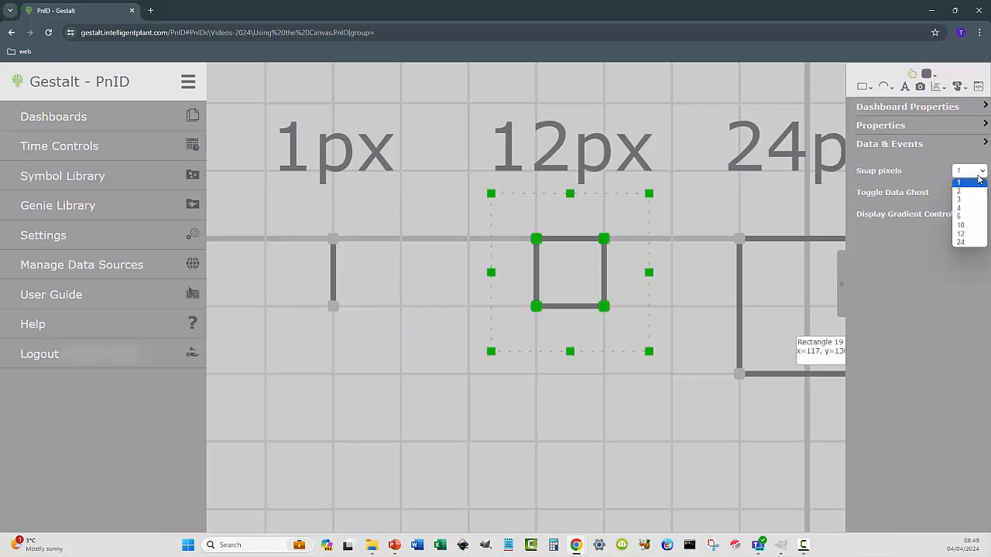
left_click(960, 197)
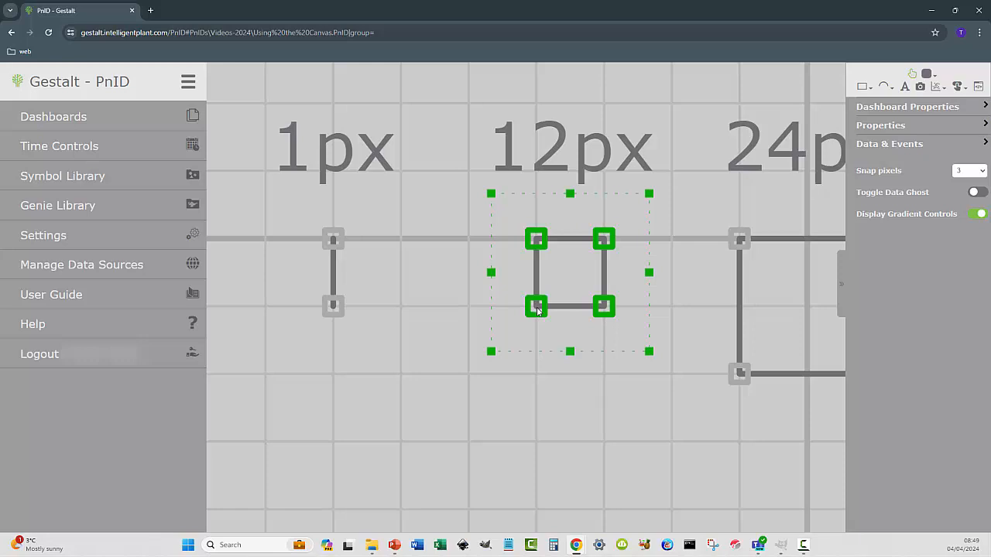
mouse_move(538, 313)
left_mouse_down()
mouse_move(538, 378)
mouse_move(471, 376)
mouse_move(473, 308)
mouse_move(538, 312)
mouse_move(538, 378)
mouse_move(540, 312)
left_mouse_up()
left_click(601, 409)
Select the 24px square, set the snap pixels to 6, and try moving the square by its lower-right corner.
scroll(603, 409, "down", 3)
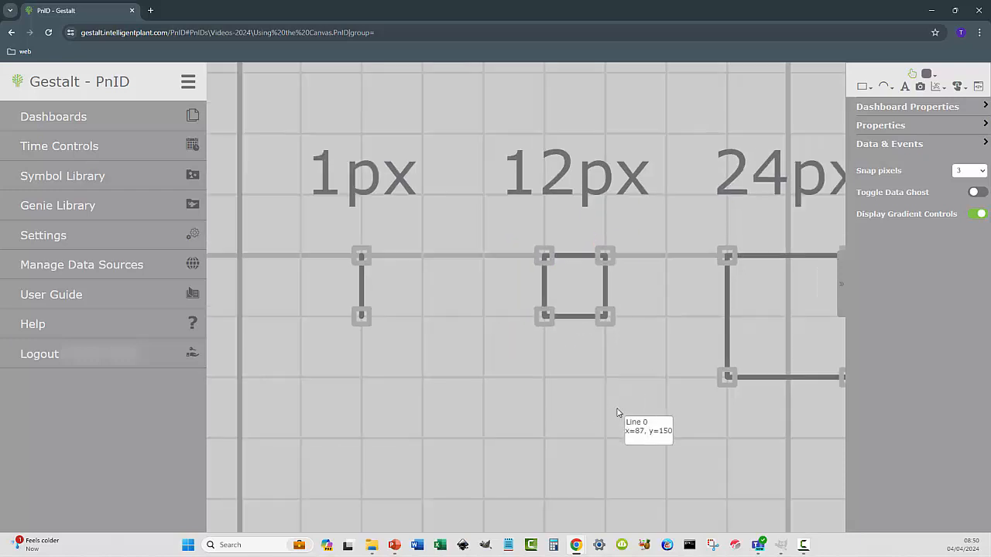
left_click_drag(584, 408, 413, 370)
middle_click_drag(413, 371, 291, 339)
left_click_drag(383, 186, 545, 379)
left_click(969, 171)
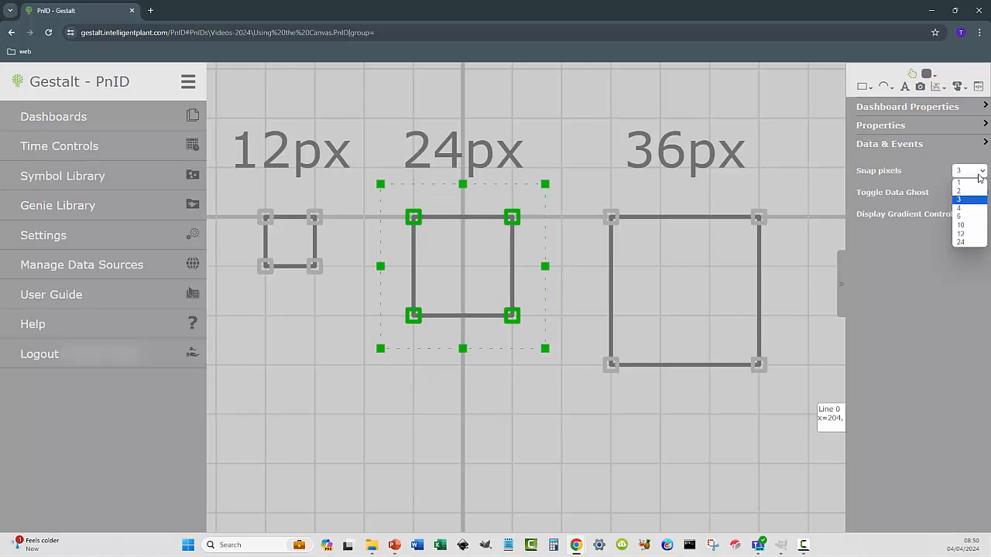
left_click(967, 218)
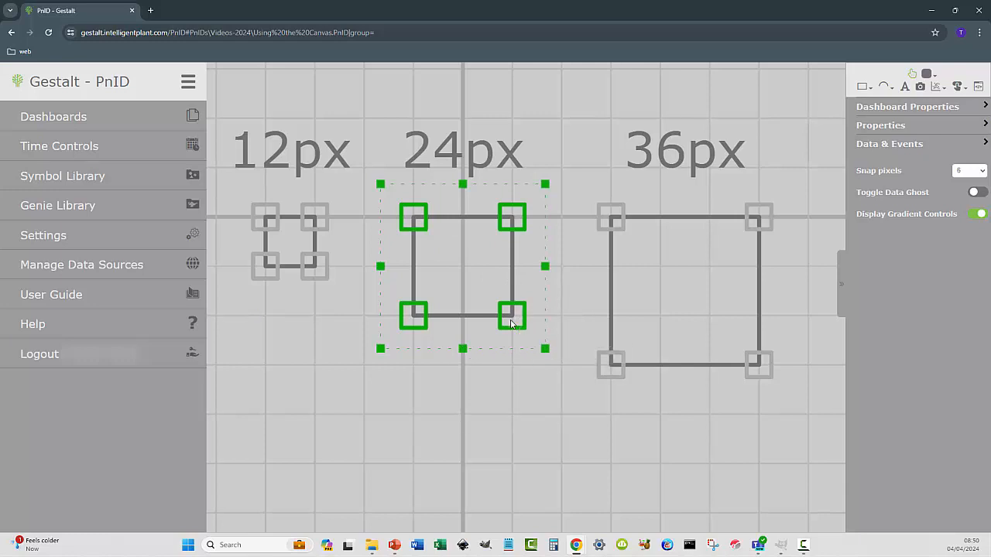
mouse_move(511, 329)
left_mouse_down()
mouse_move(507, 414)
mouse_move(508, 323)
left_mouse_up()
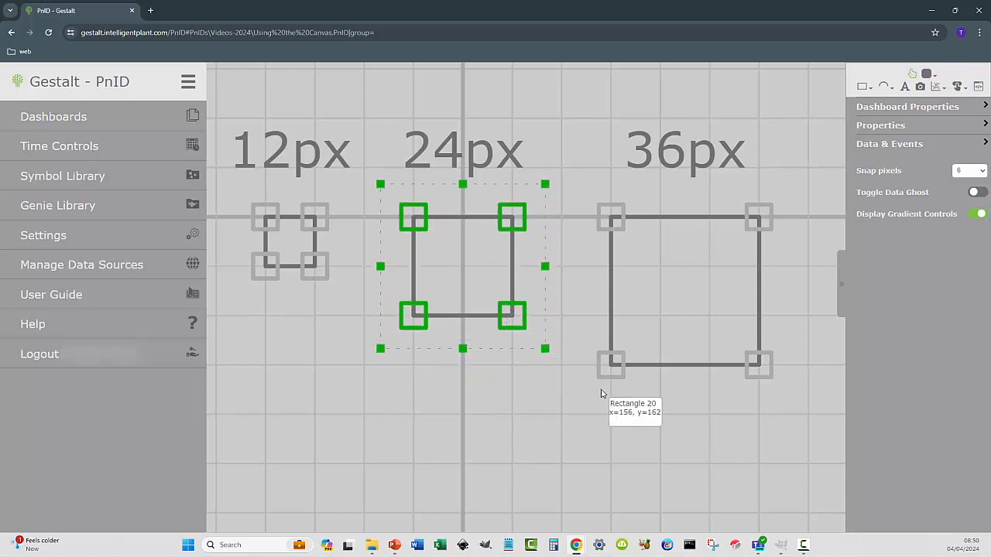
Set the snap pixels to 12, select the 36px square, and try moving it by its upper-right corner.
left_click(639, 395)
left_click(979, 171)
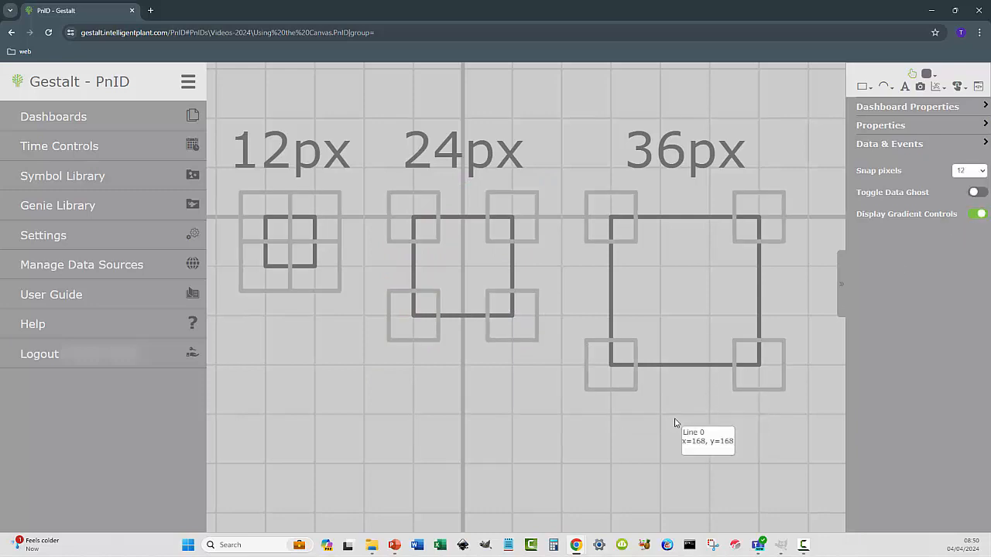
left_click_drag(673, 419, 468, 393)
left_click_drag(353, 155, 604, 387)
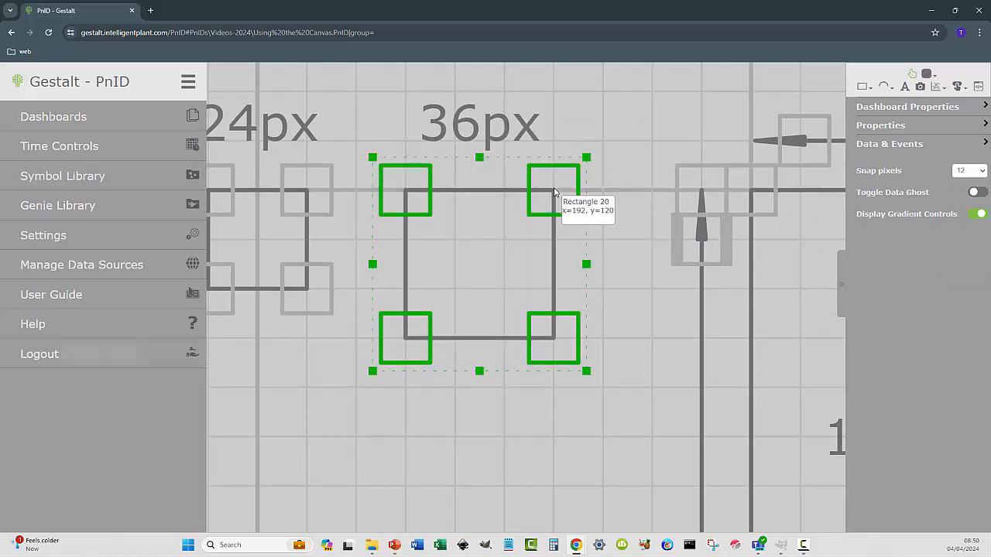
mouse_move(554, 191)
left_mouse_down()
mouse_move(559, 373)
mouse_move(558, 199)
left_mouse_up()
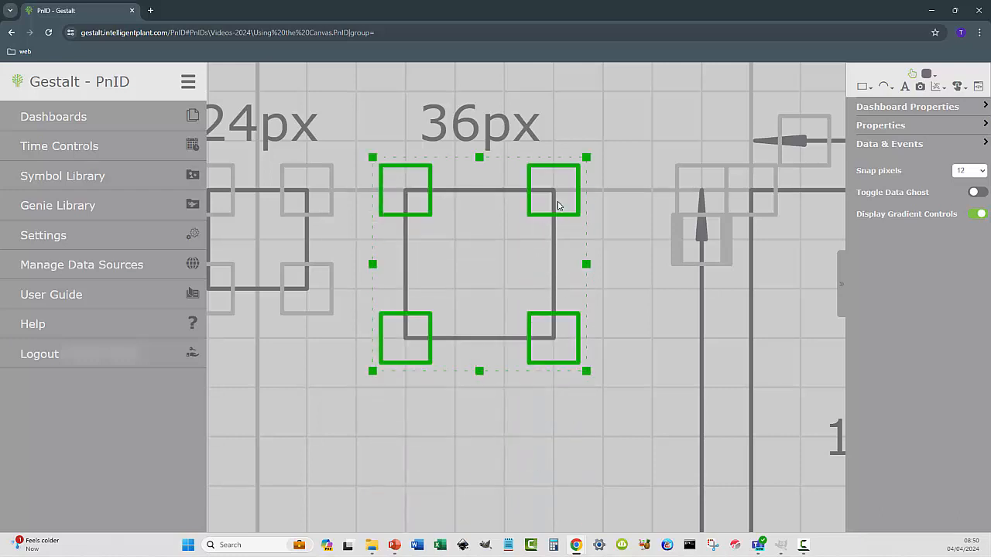